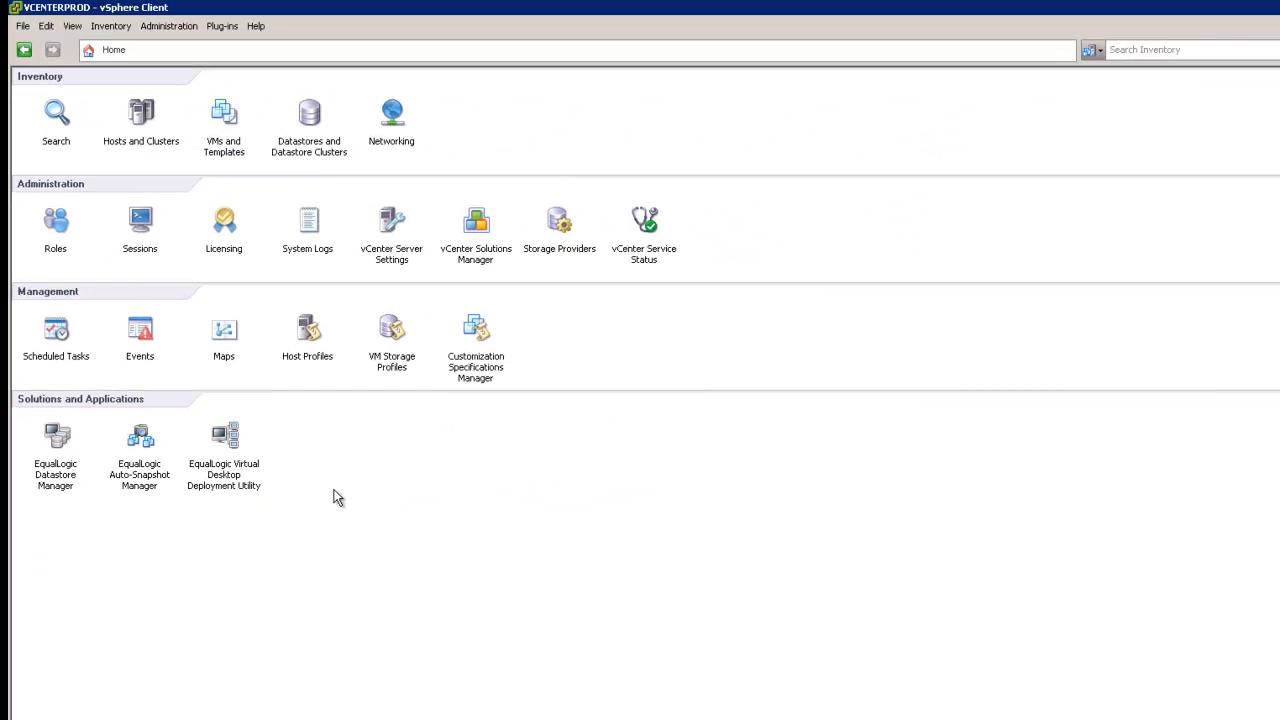
Check the EqualLogic commands offered for the MGMT folder in the VMs and Templates inventory.
{"action": "left_click", "coordinate": [222, 114]}
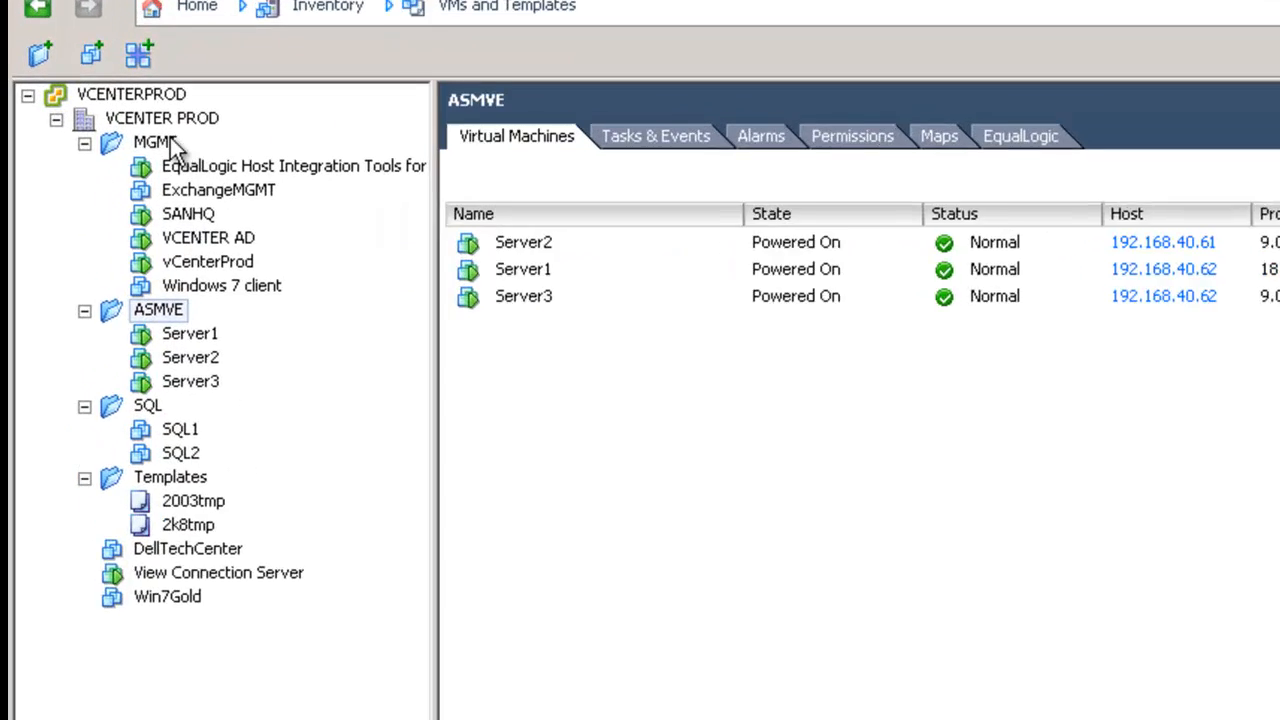
{"action": "right_click", "coordinate": [97, 128]}
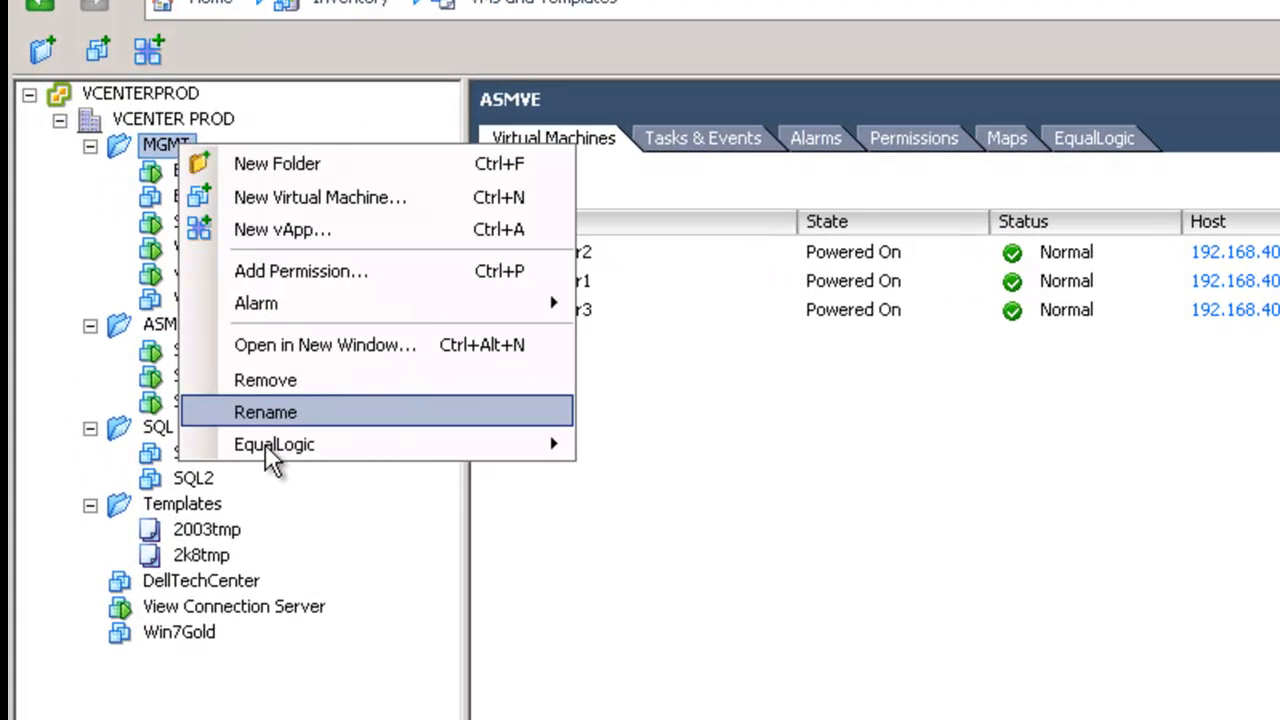
{"action": "mouse_move", "coordinate": [266, 452]}
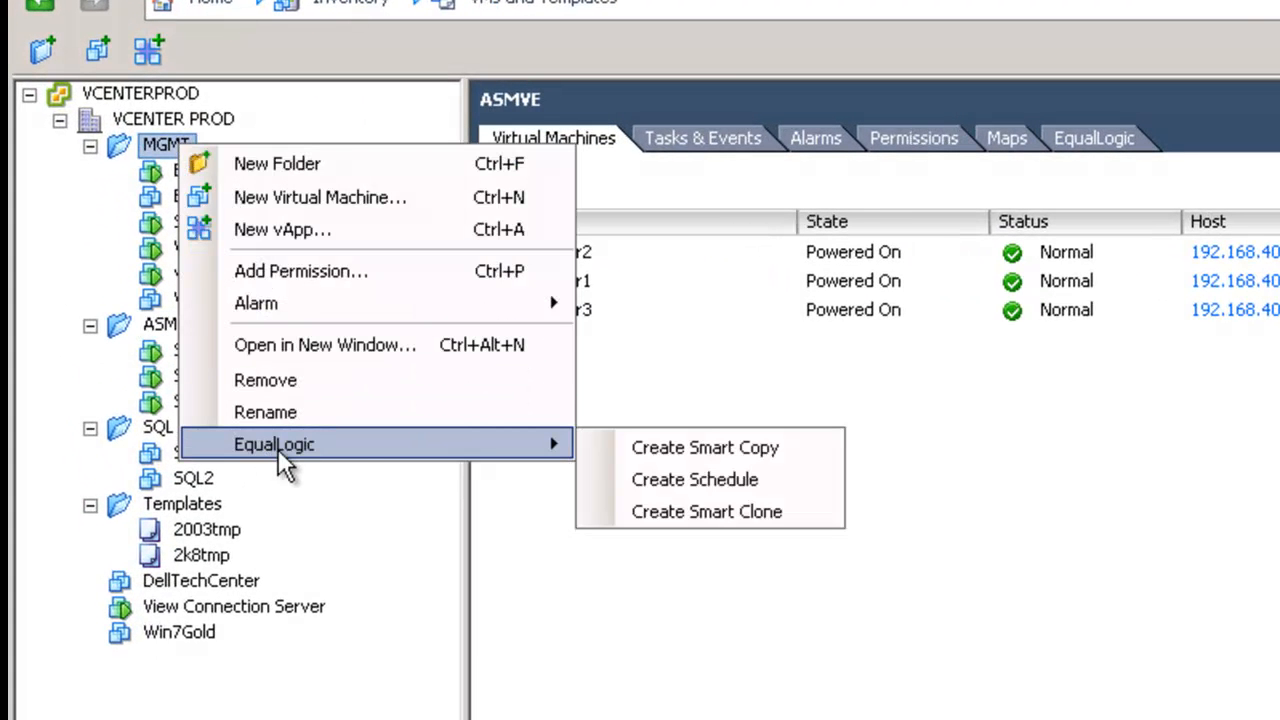
{"action": "left_click", "coordinate": [683, 506]}
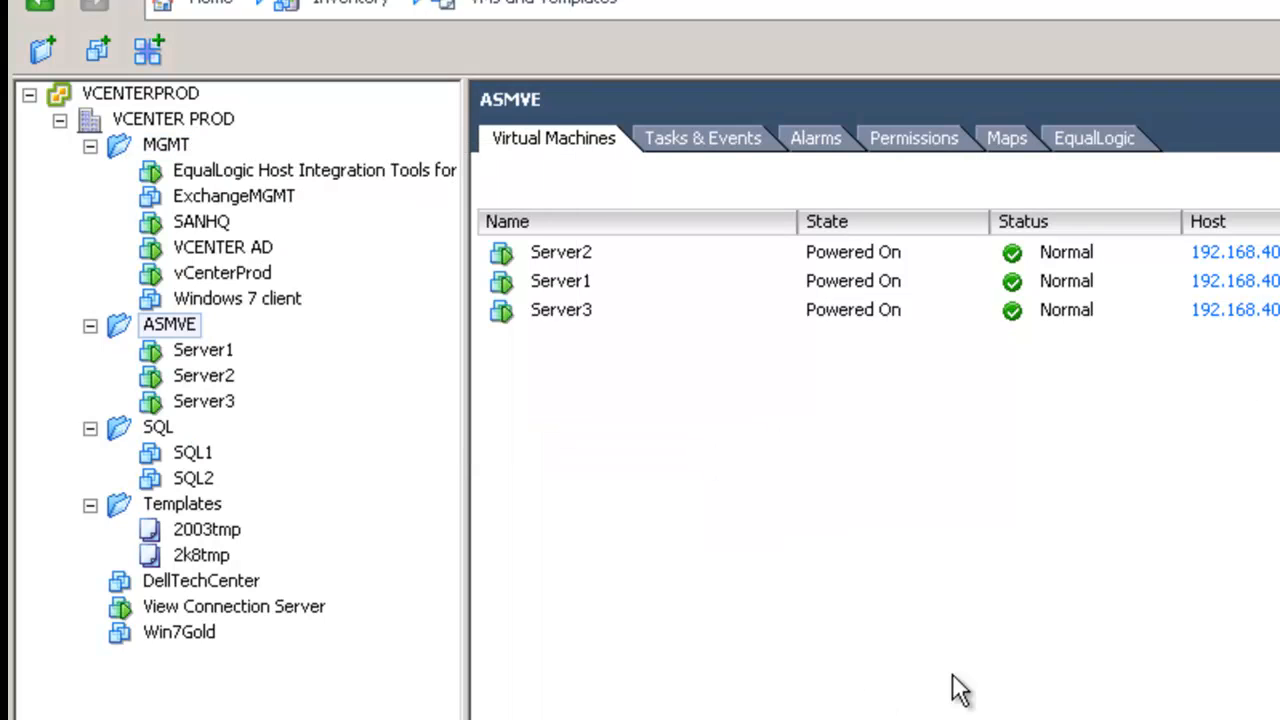
View the ASMVE folder's EqualLogic Smart Copies and the EqualLogic Auto-Snapshot Manager overview, and return to Home.
{"action": "left_click", "coordinate": [1111, 134]}
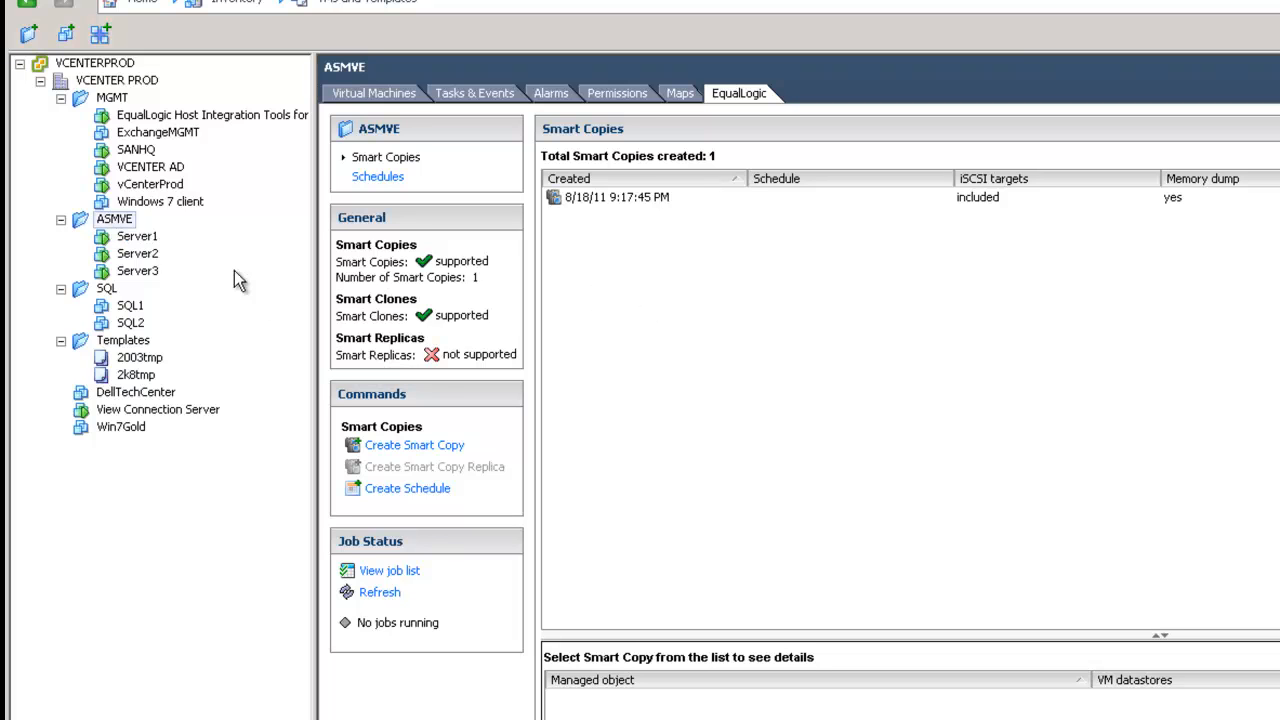
{"action": "mouse_move", "coordinate": [608, 206]}
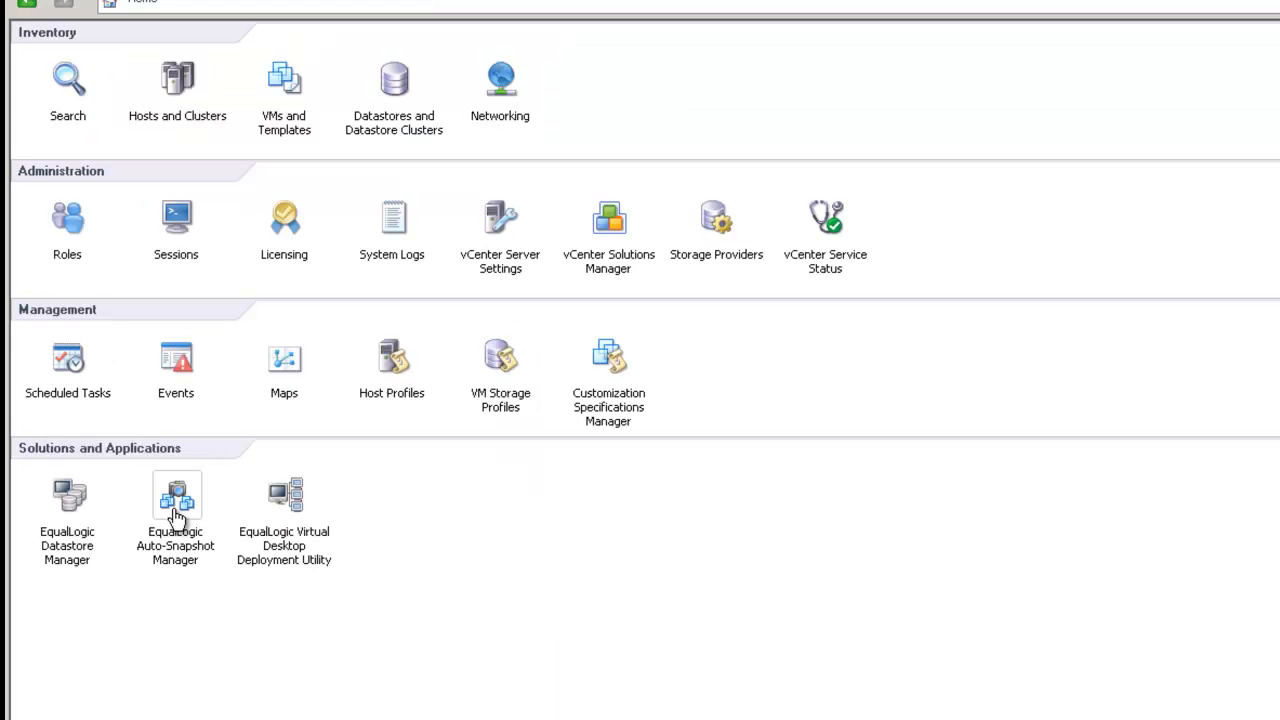
{"action": "left_click", "coordinate": [175, 505]}
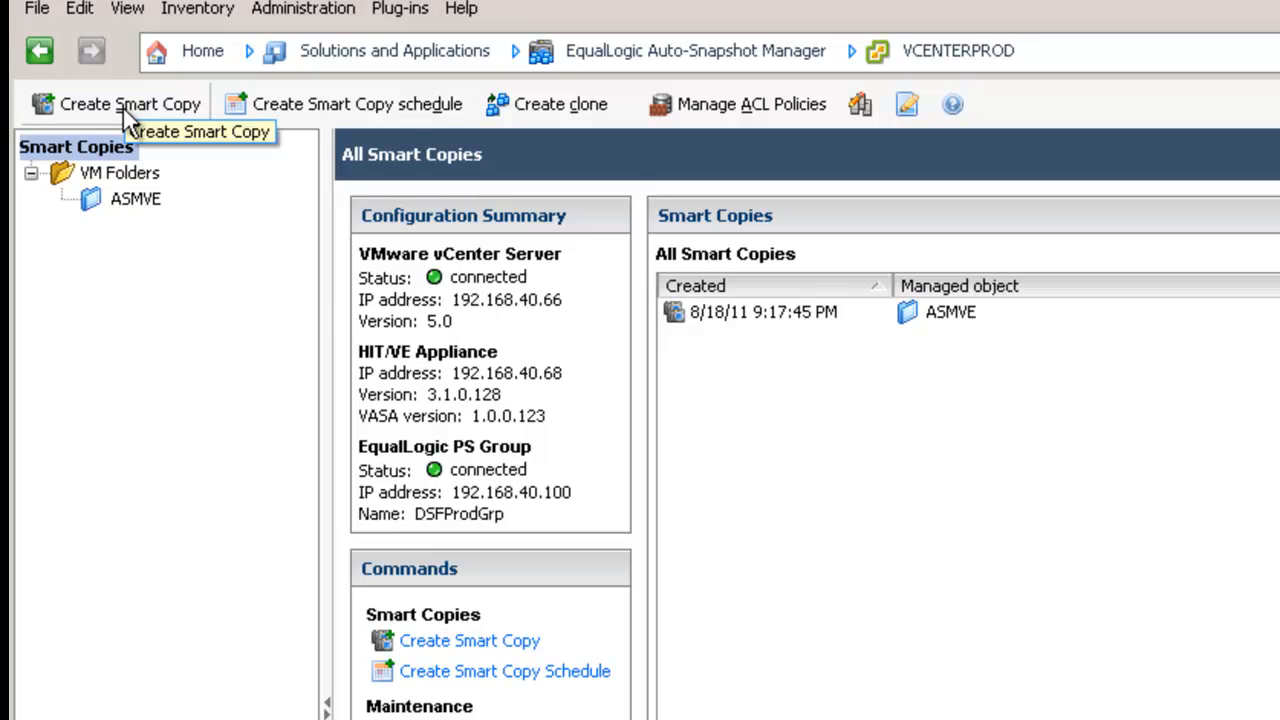
{"action": "left_click", "coordinate": [190, 62]}
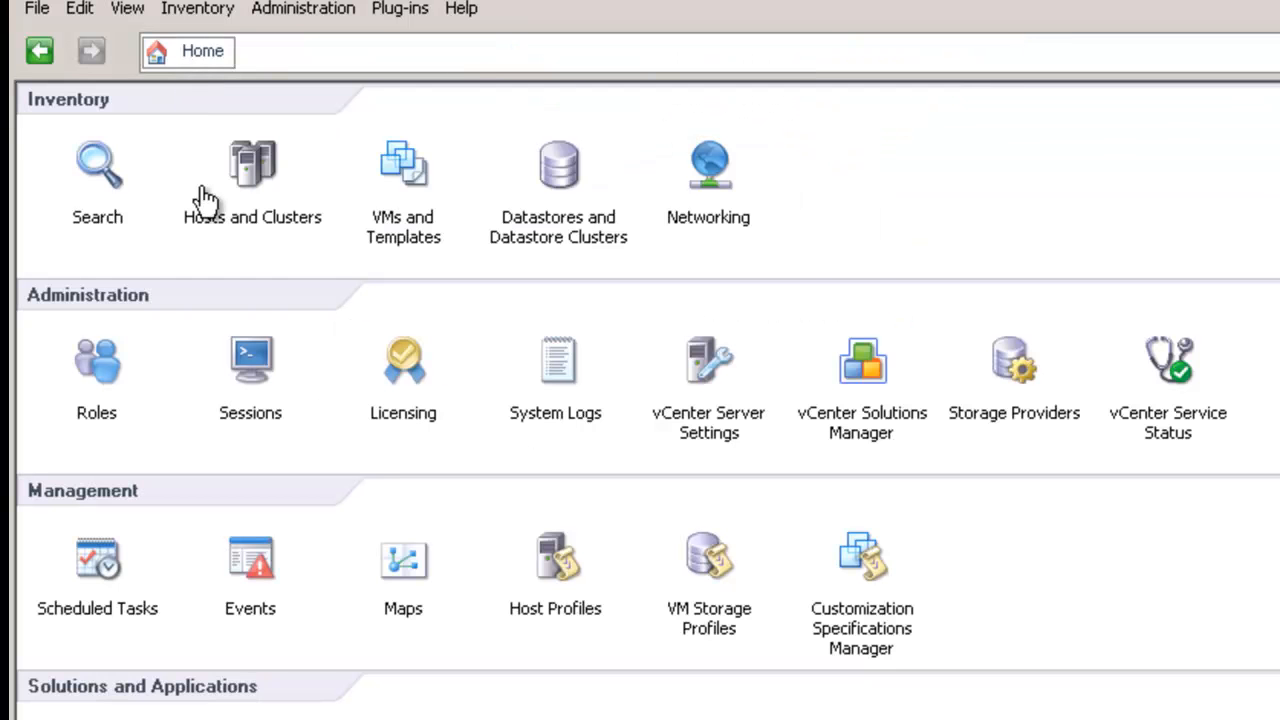
Create an EqualLogic Smart Copy of the ASMVE folder from VMs and Templates, with the virtual machine memory dump enabled.
{"action": "left_click", "coordinate": [392, 168]}
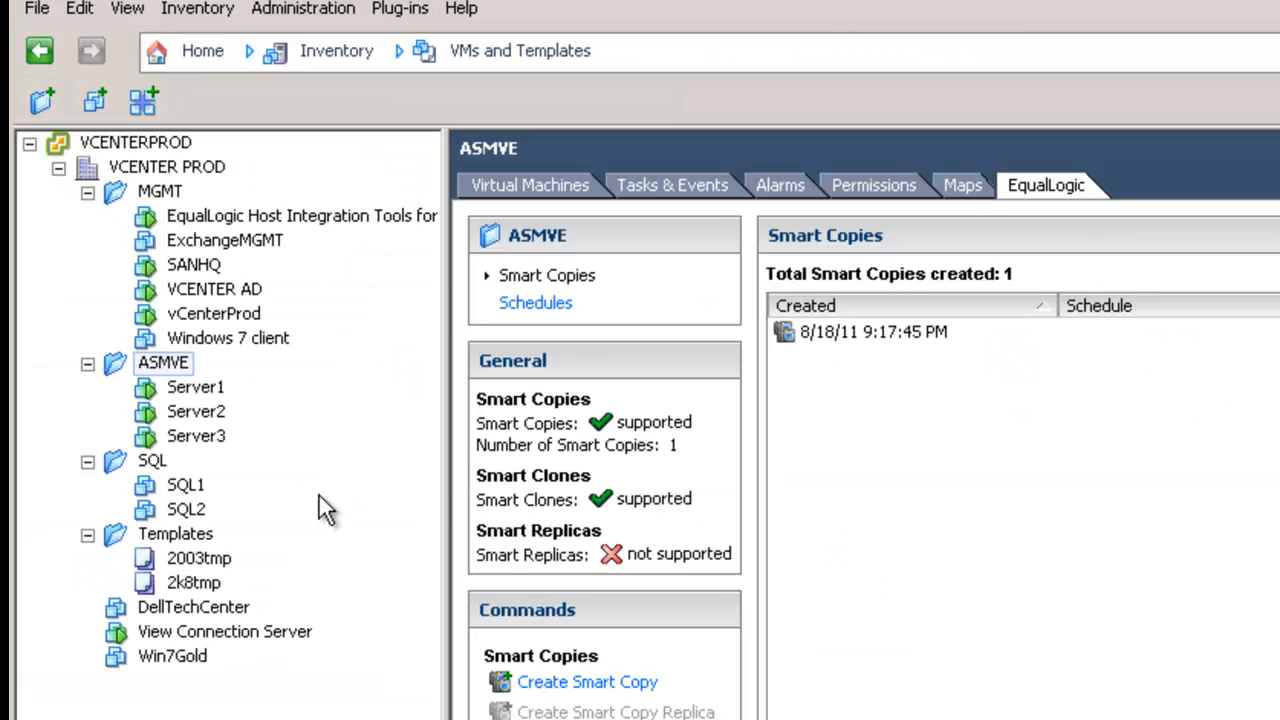
{"action": "right_click", "coordinate": [162, 366]}
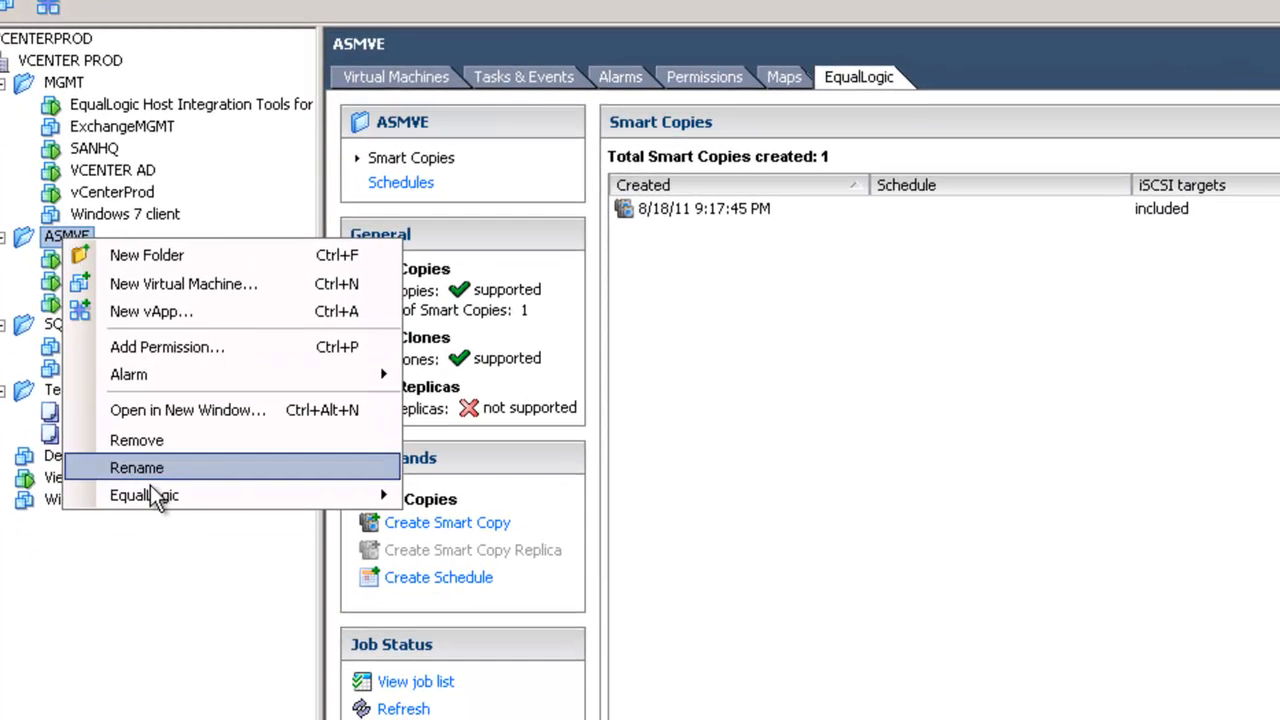
{"action": "mouse_move", "coordinate": [147, 491]}
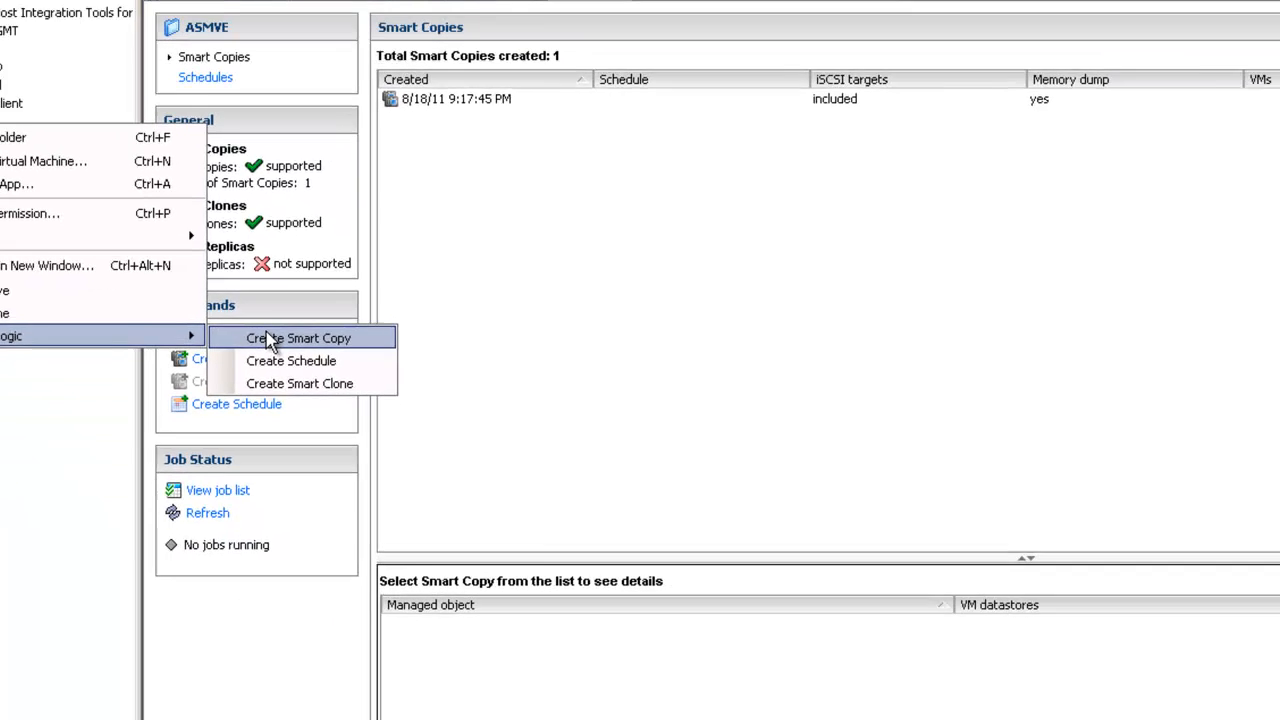
{"action": "left_click", "coordinate": [465, 498]}
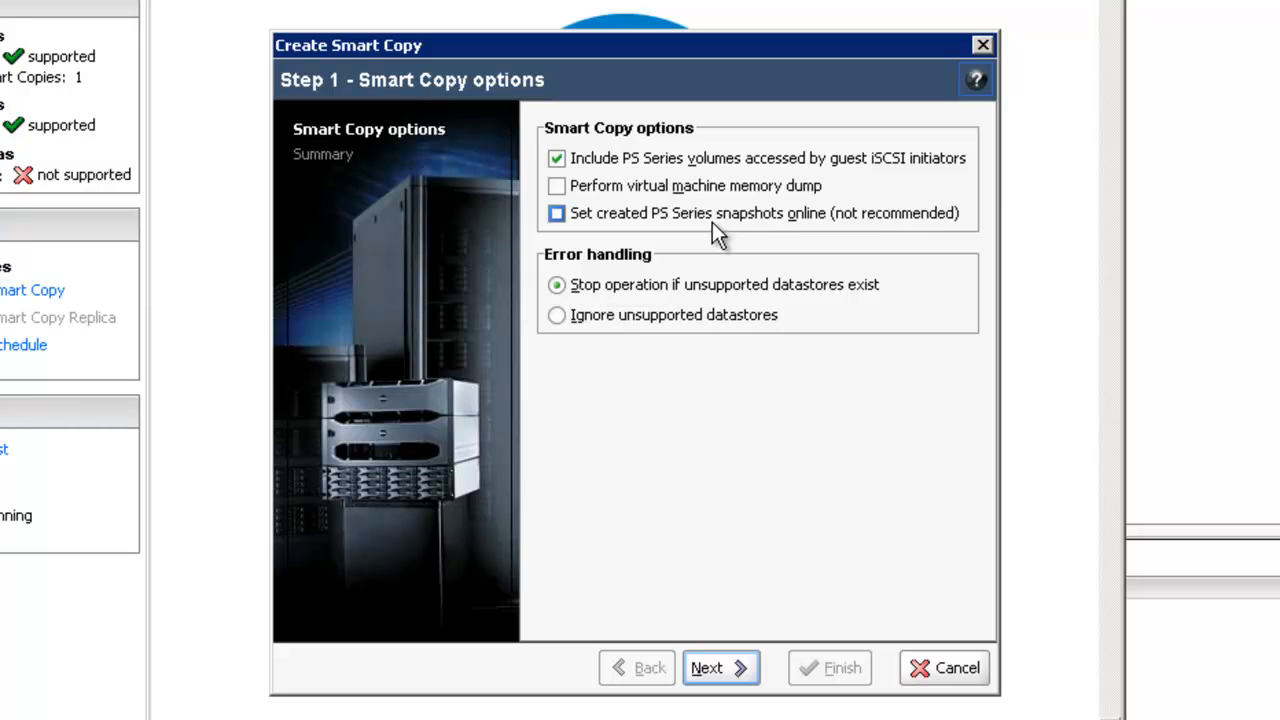
{"action": "left_click", "coordinate": [556, 185]}
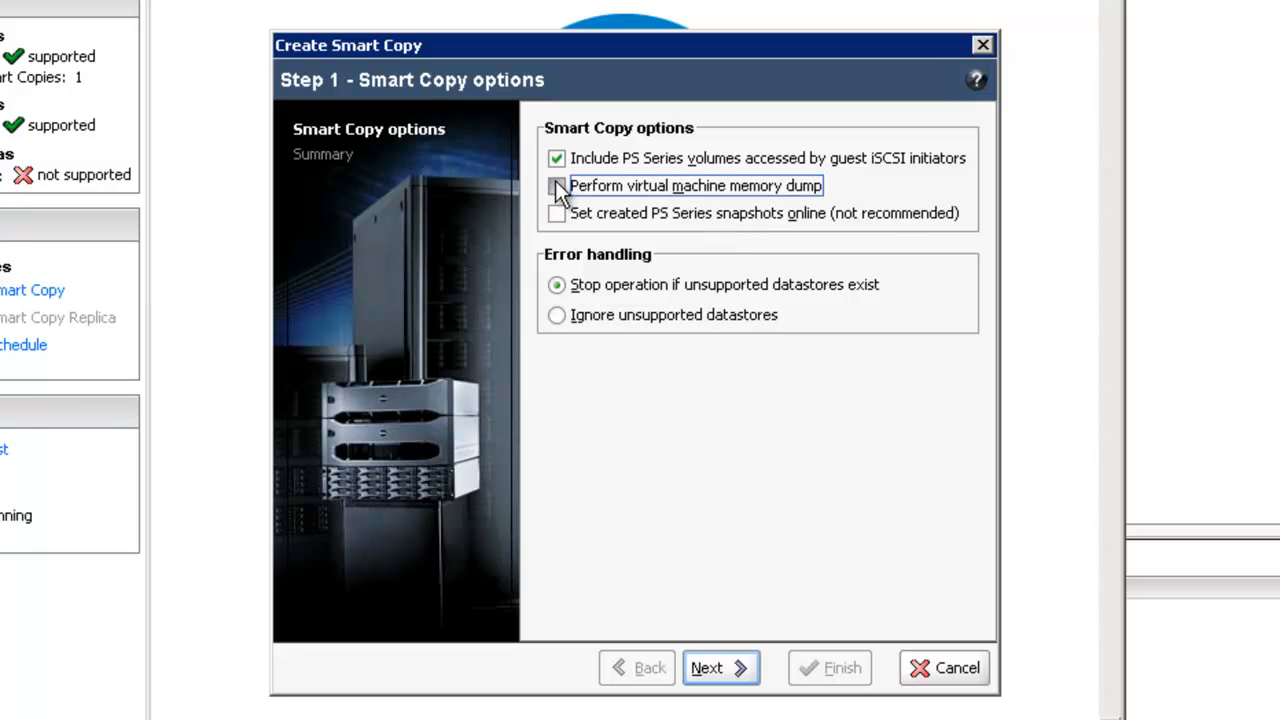
{"action": "left_click", "coordinate": [735, 670]}
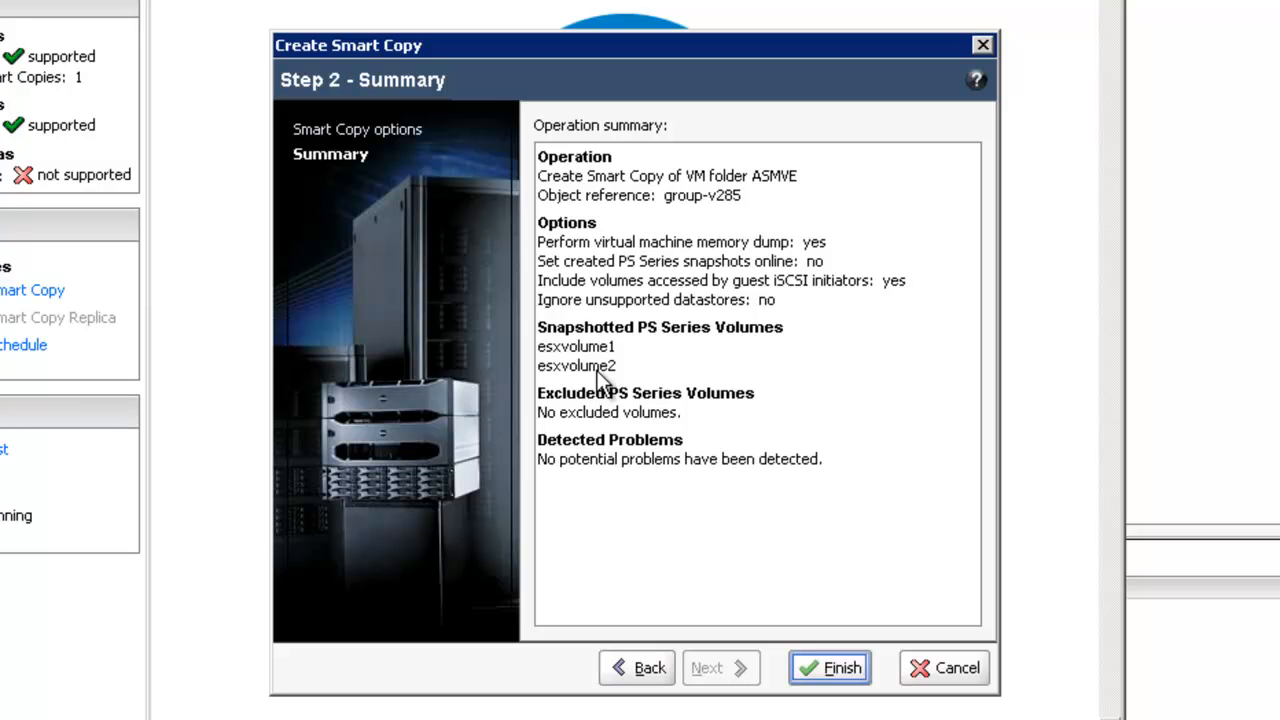
{"action": "left_click", "coordinate": [829, 670]}
Examine the tasks and result details of the newest ASMVE Smart Copy job and close the job history.
{"action": "left_click", "coordinate": [430, 146]}
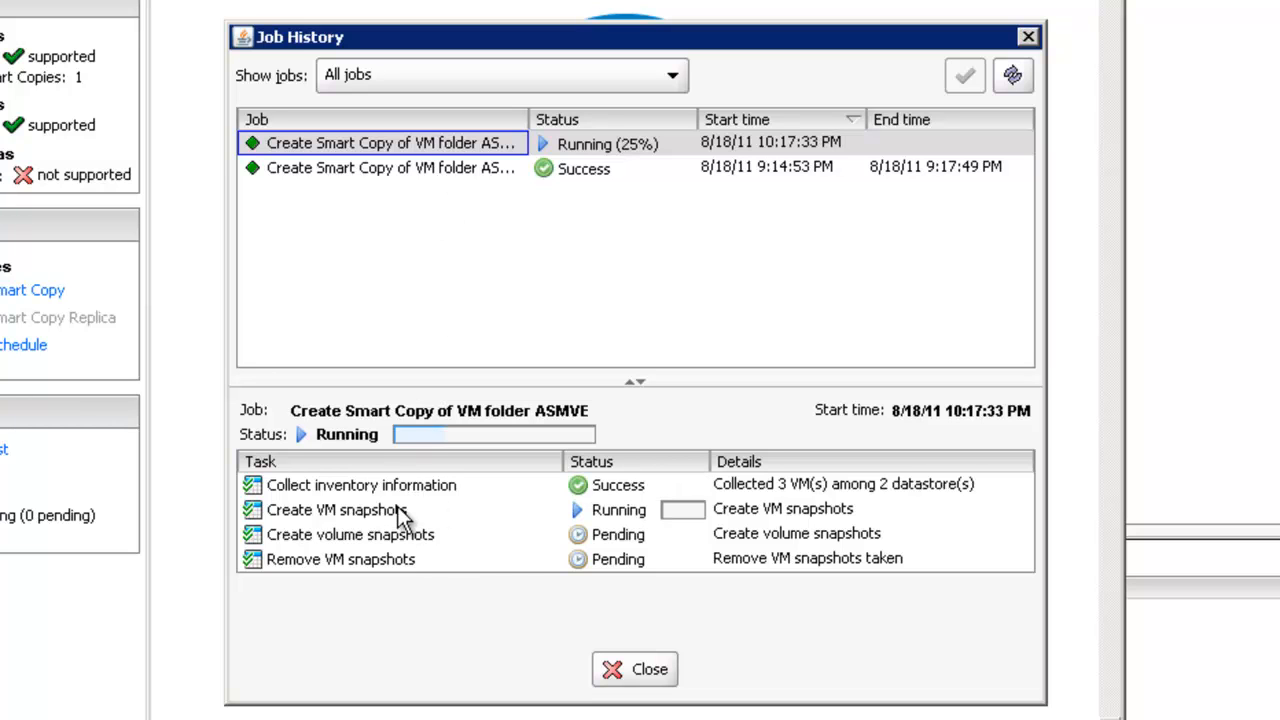
{"action": "mouse_move", "coordinate": [397, 506]}
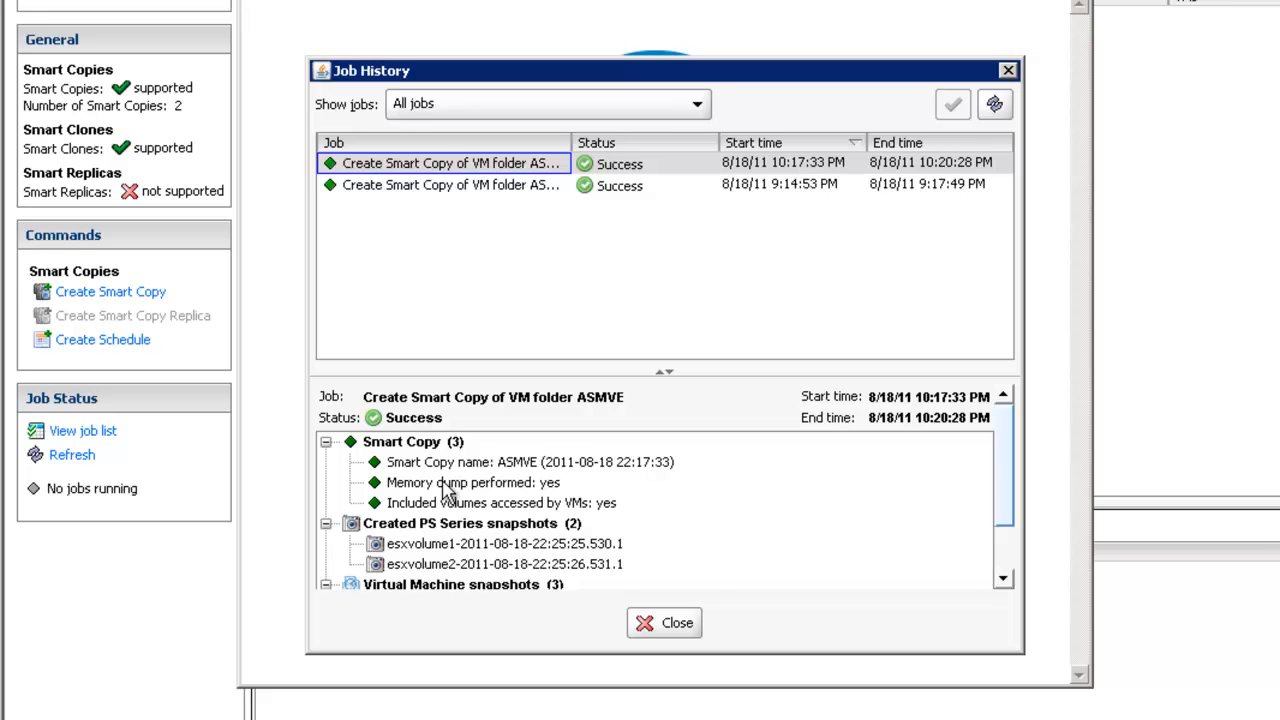
{"action": "left_click_drag", "start_coordinate": [1008, 470], "coordinate": [1005, 560]}
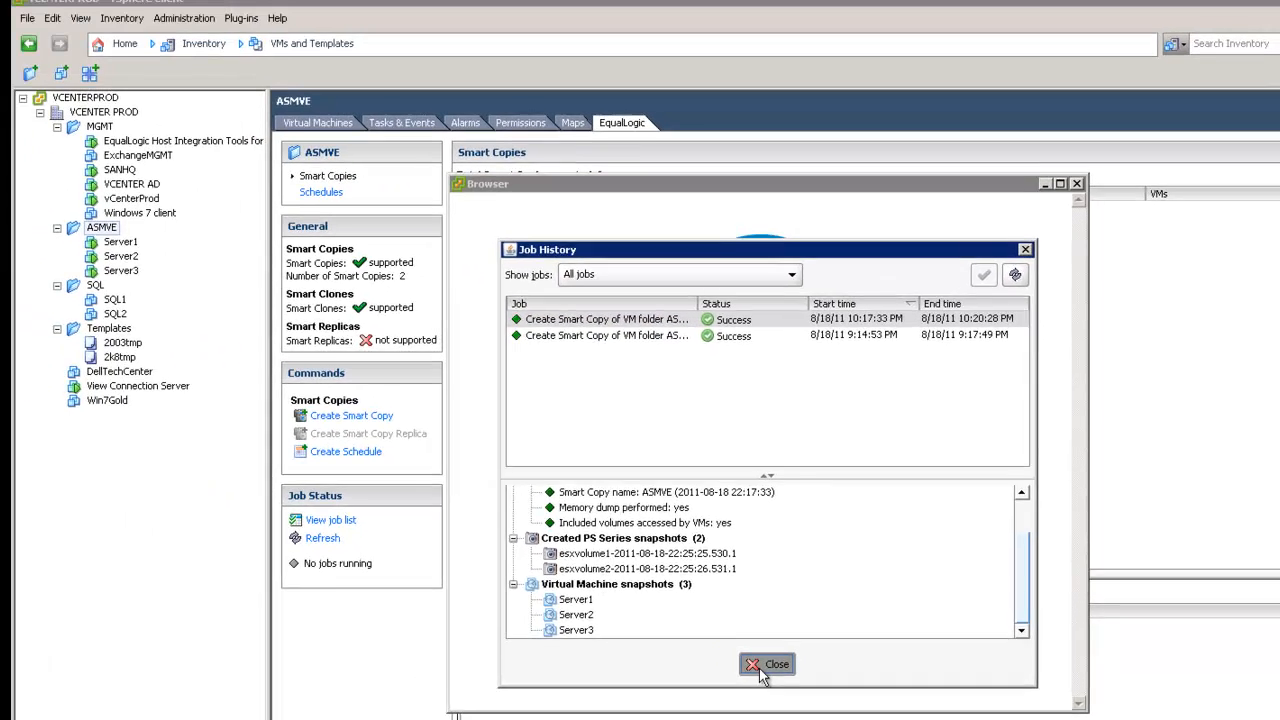
{"action": "left_click", "coordinate": [656, 632]}
In EqualLogic Auto-Snapshot Manager, view the PS Series snapshots of the ASMVE Smart Copy created 8/18/11 9:17:45 PM.
{"action": "left_click", "coordinate": [138, 54]}
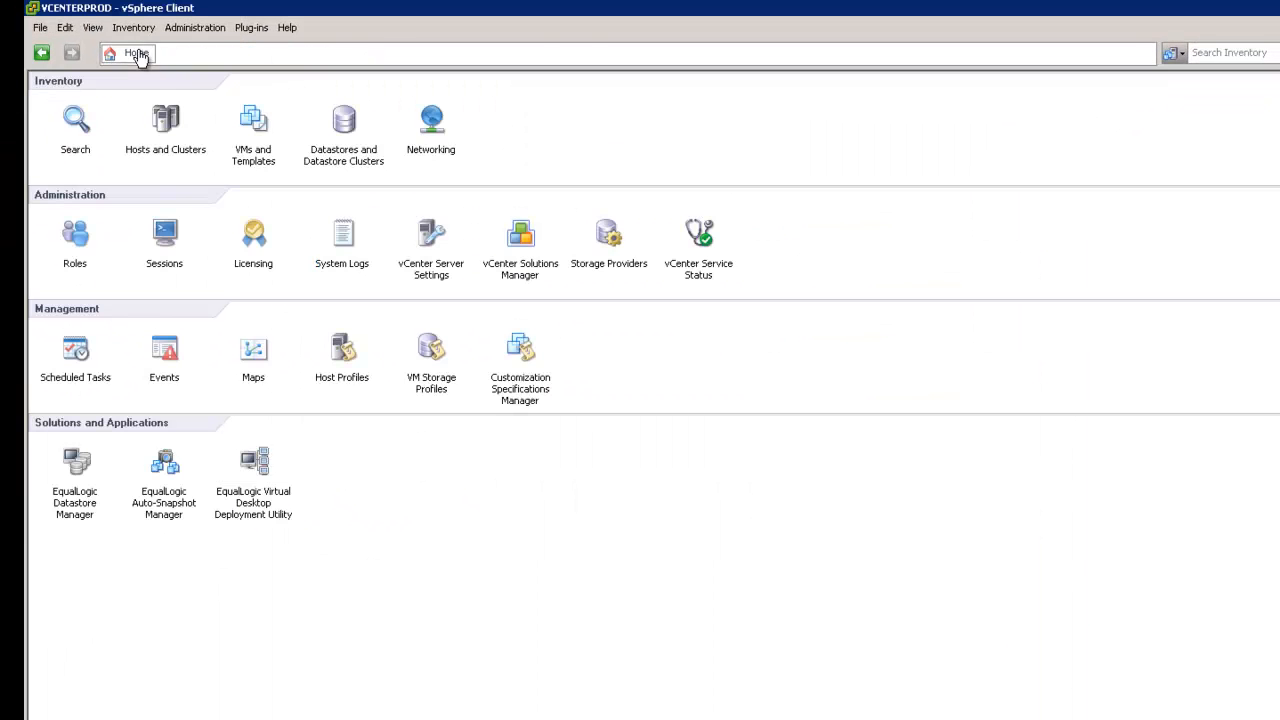
{"action": "left_click", "coordinate": [170, 470]}
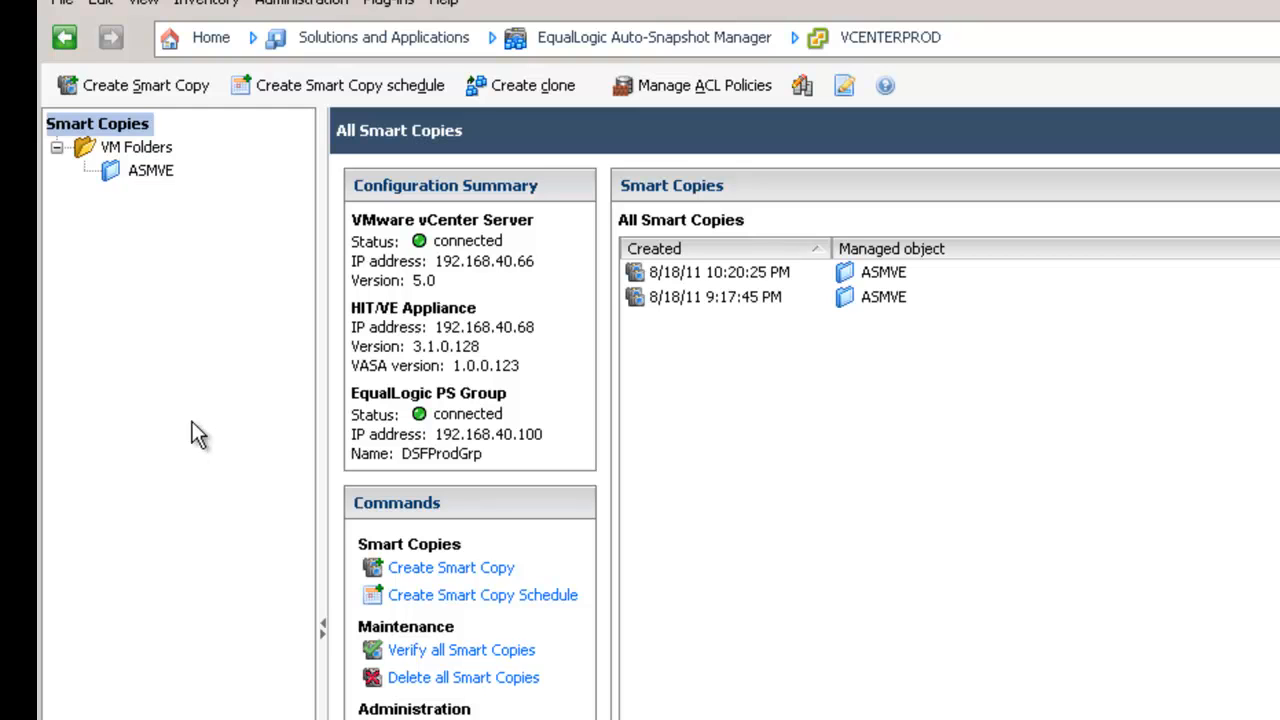
{"action": "left_click", "coordinate": [149, 172]}
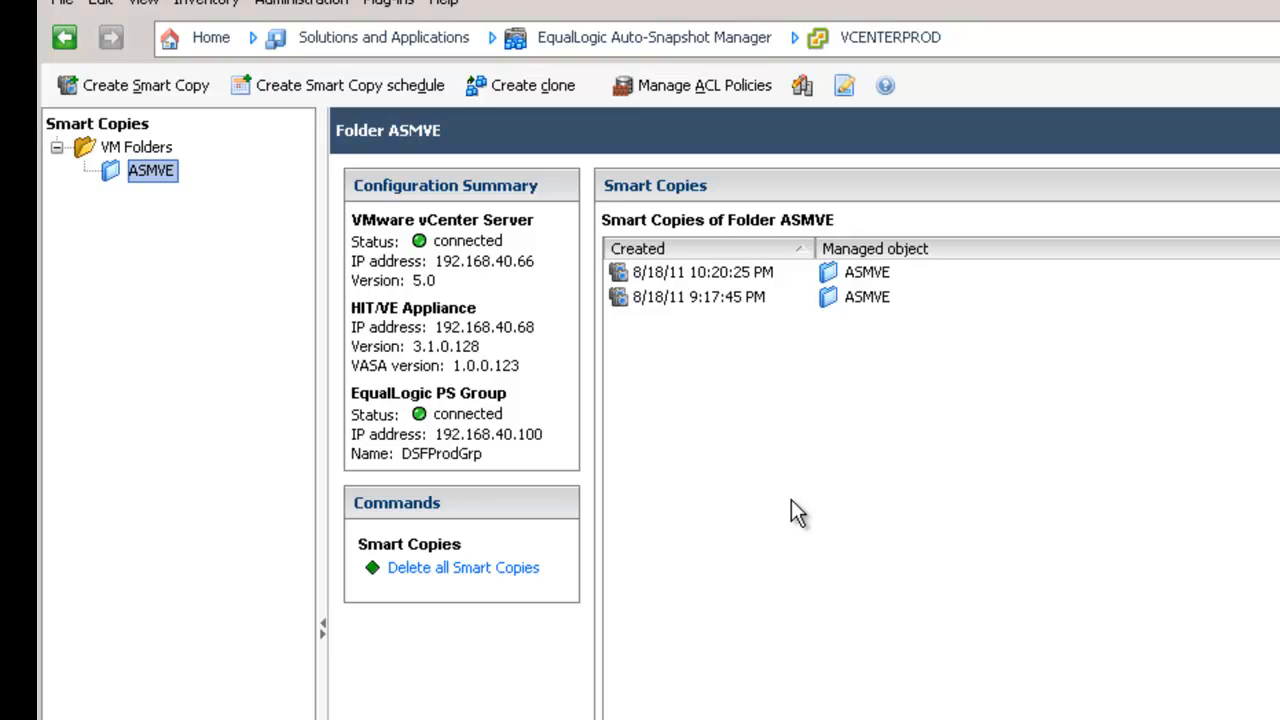
{"action": "left_click", "coordinate": [678, 296]}
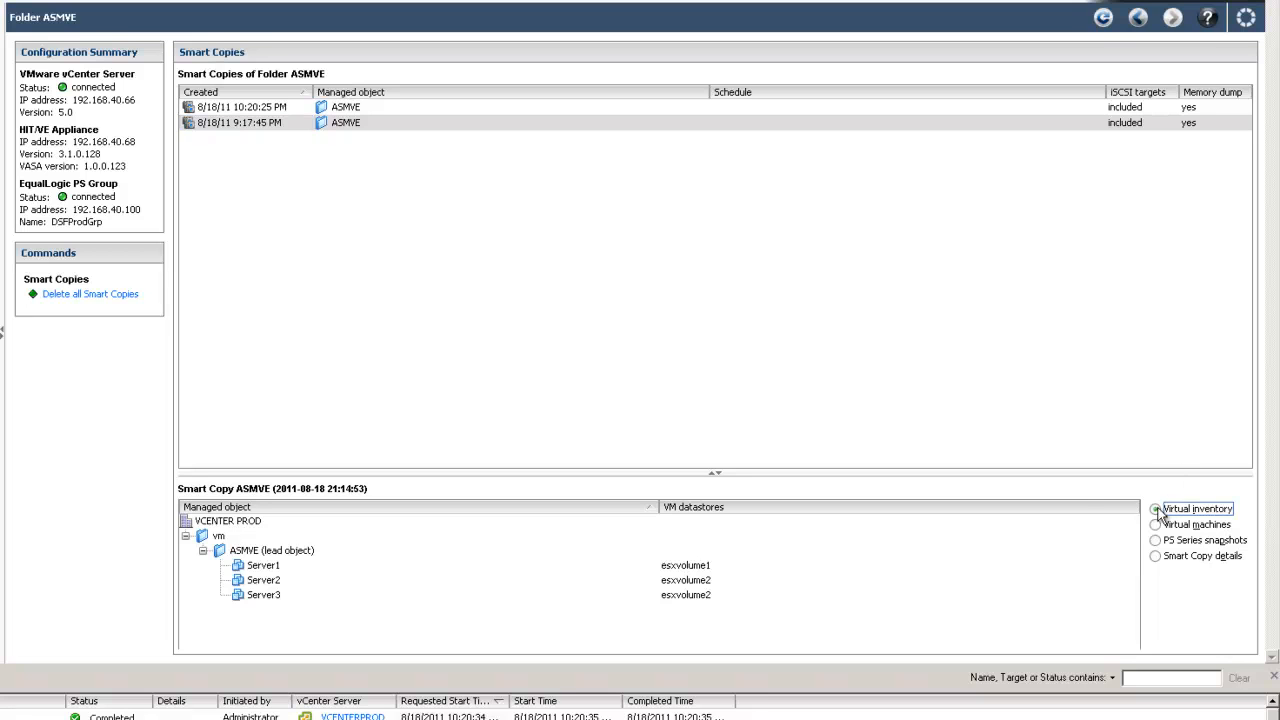
{"action": "left_click", "coordinate": [1156, 540]}
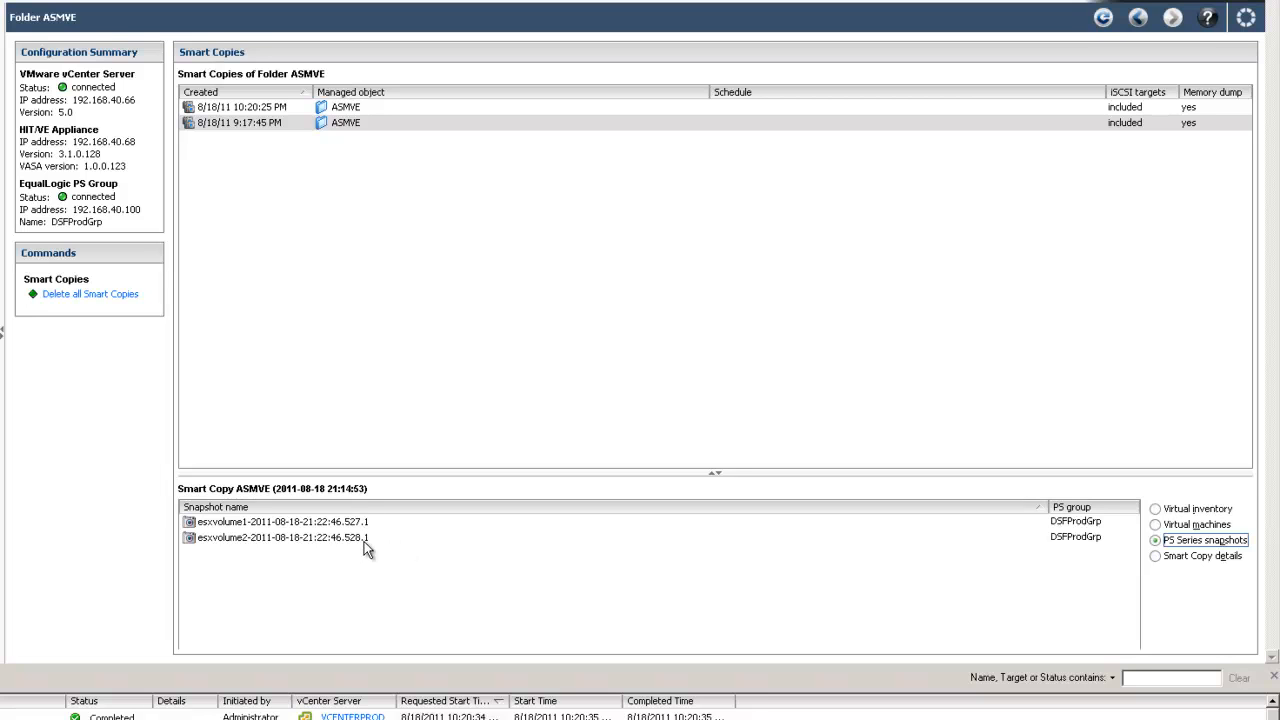
{"action": "mouse_move", "coordinate": [360, 545]}
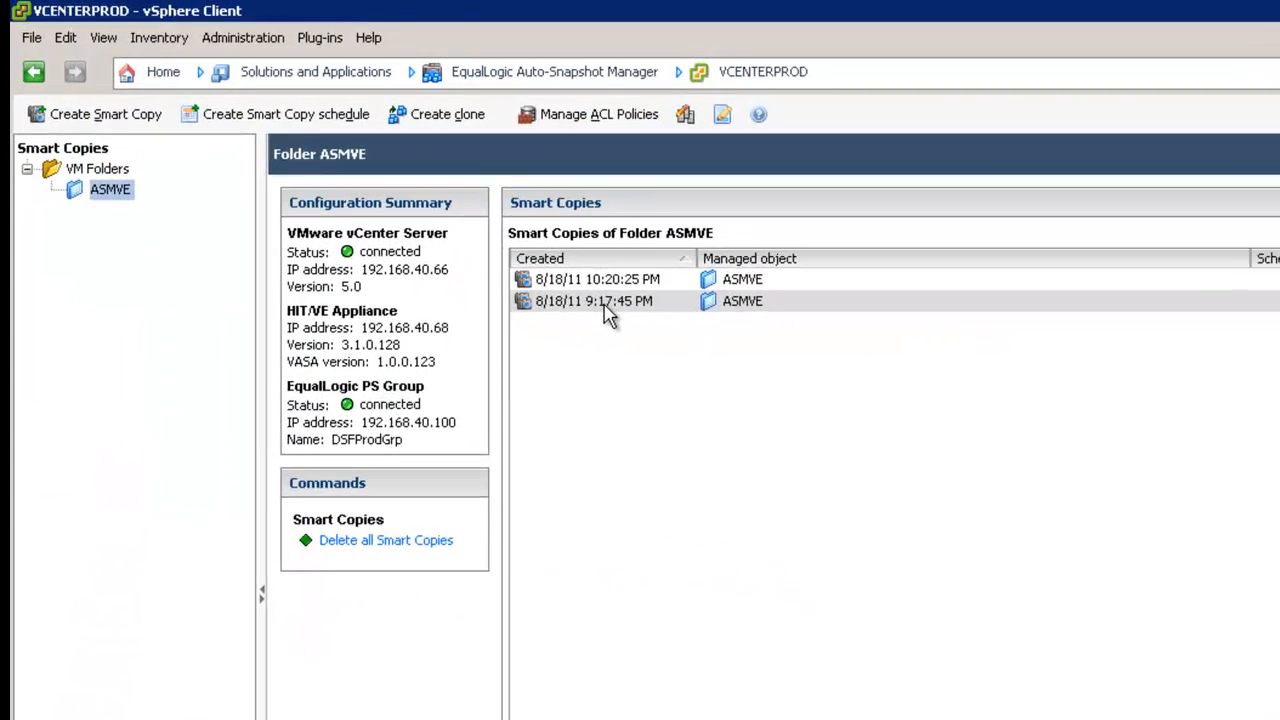
Start a restore from the 9:17:45 PM Smart Copy, selecting the ASMVE folder with Server1 and Server3 but excluding Server2.
{"action": "mouse_move", "coordinate": [402, 176]}
{"action": "right_click", "coordinate": [613, 314]}
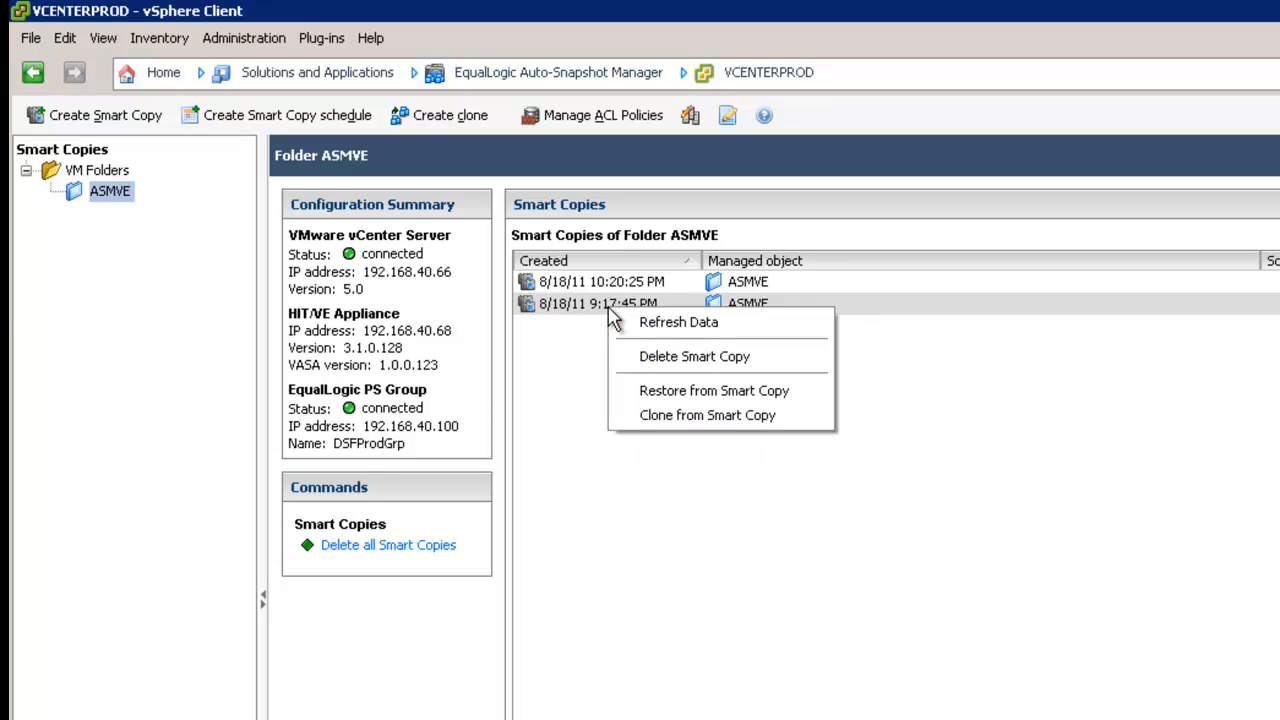
{"action": "left_click", "coordinate": [691, 391]}
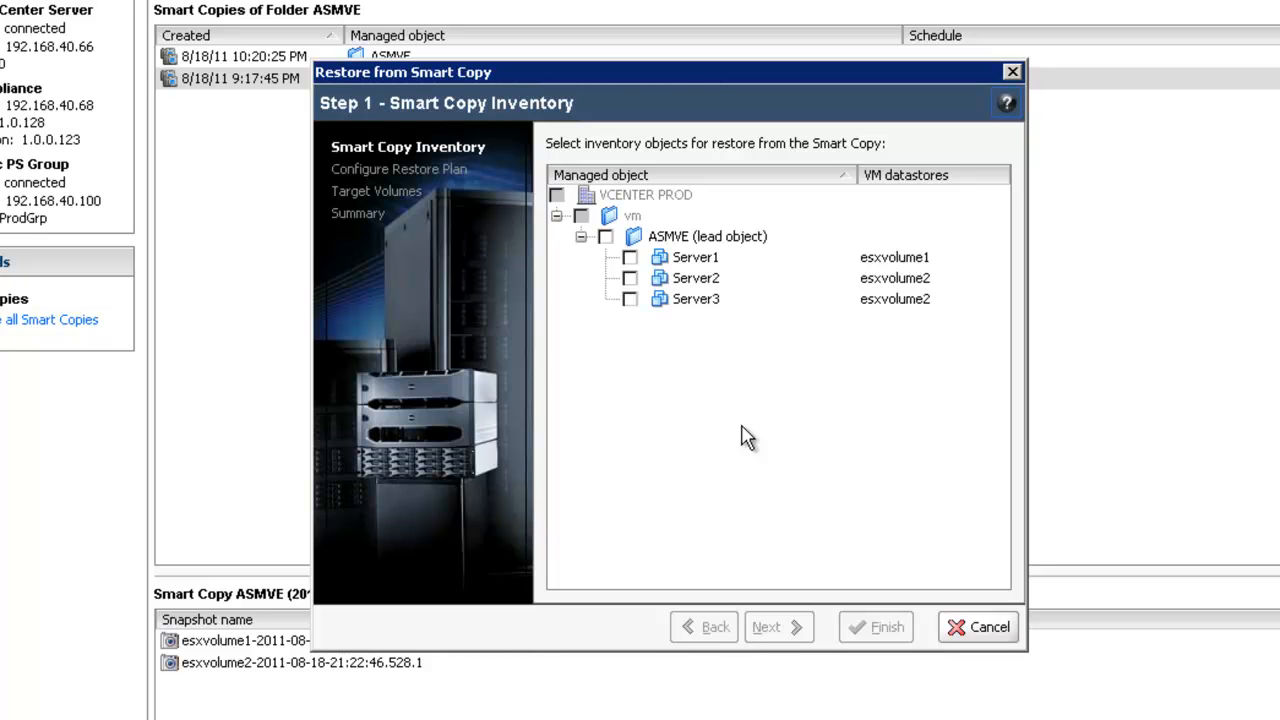
{"action": "left_click", "coordinate": [607, 238]}
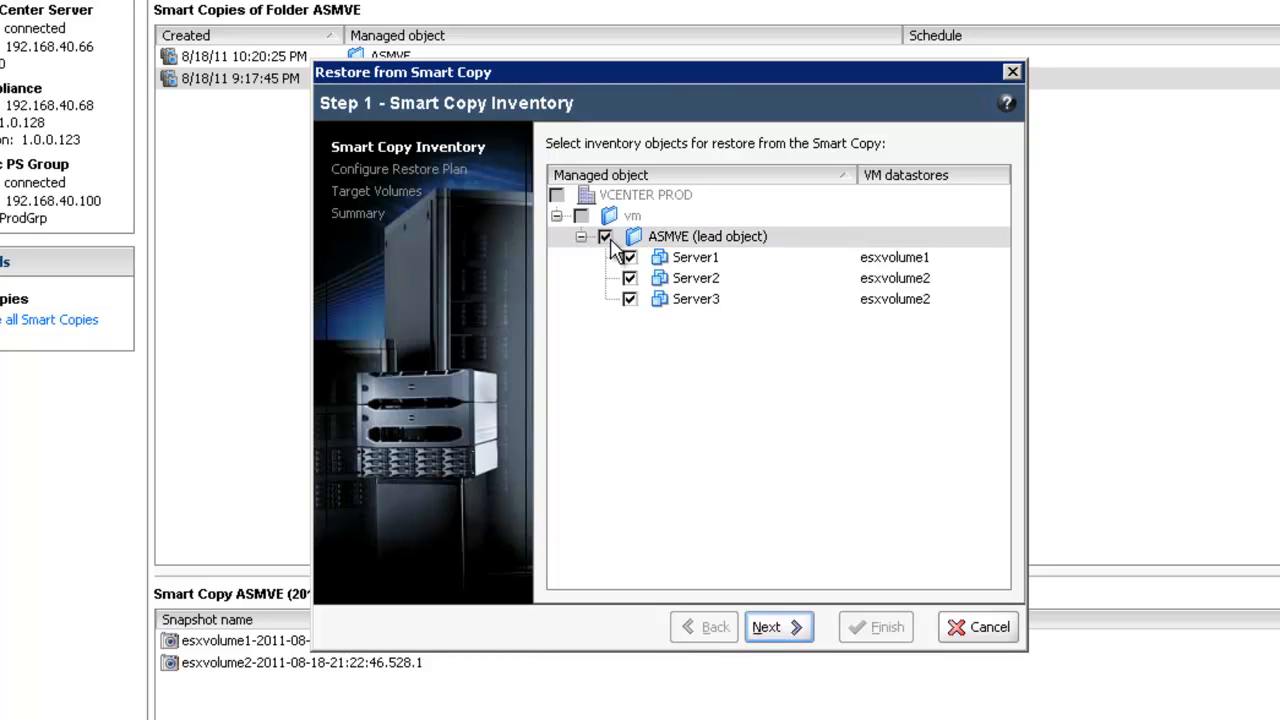
{"action": "left_click", "coordinate": [629, 278]}
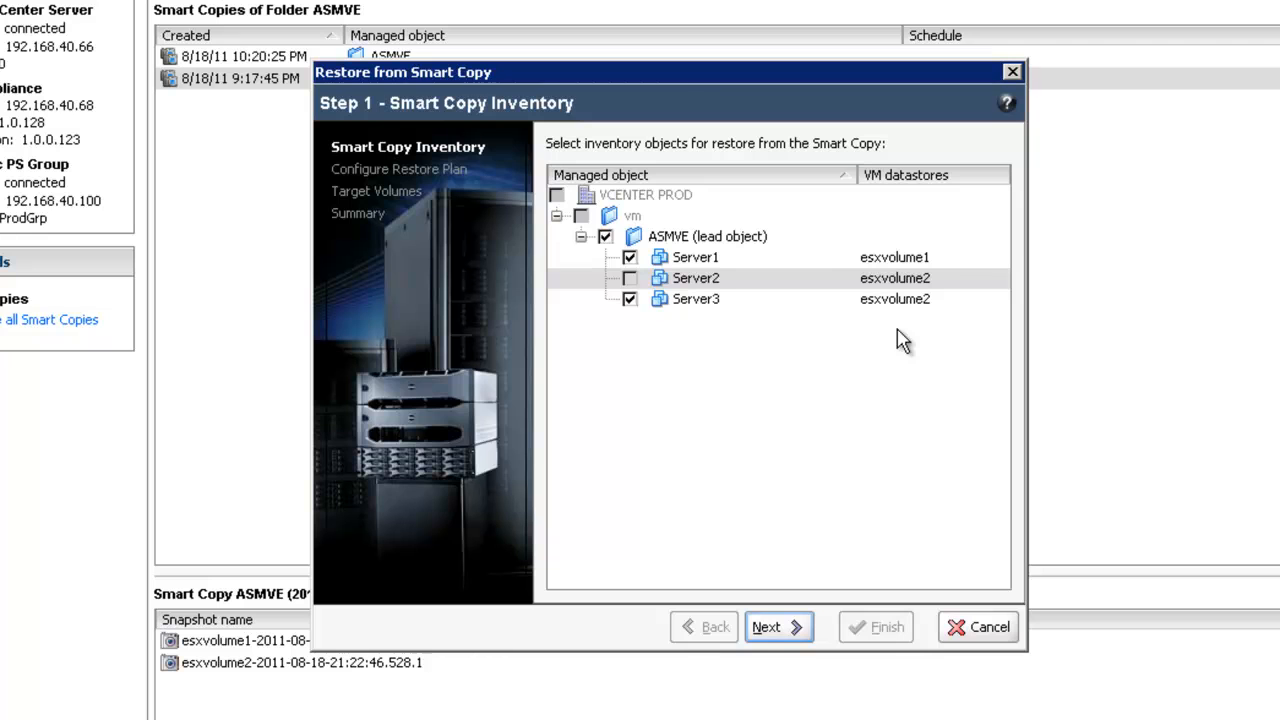
{"action": "left_click", "coordinate": [775, 636]}
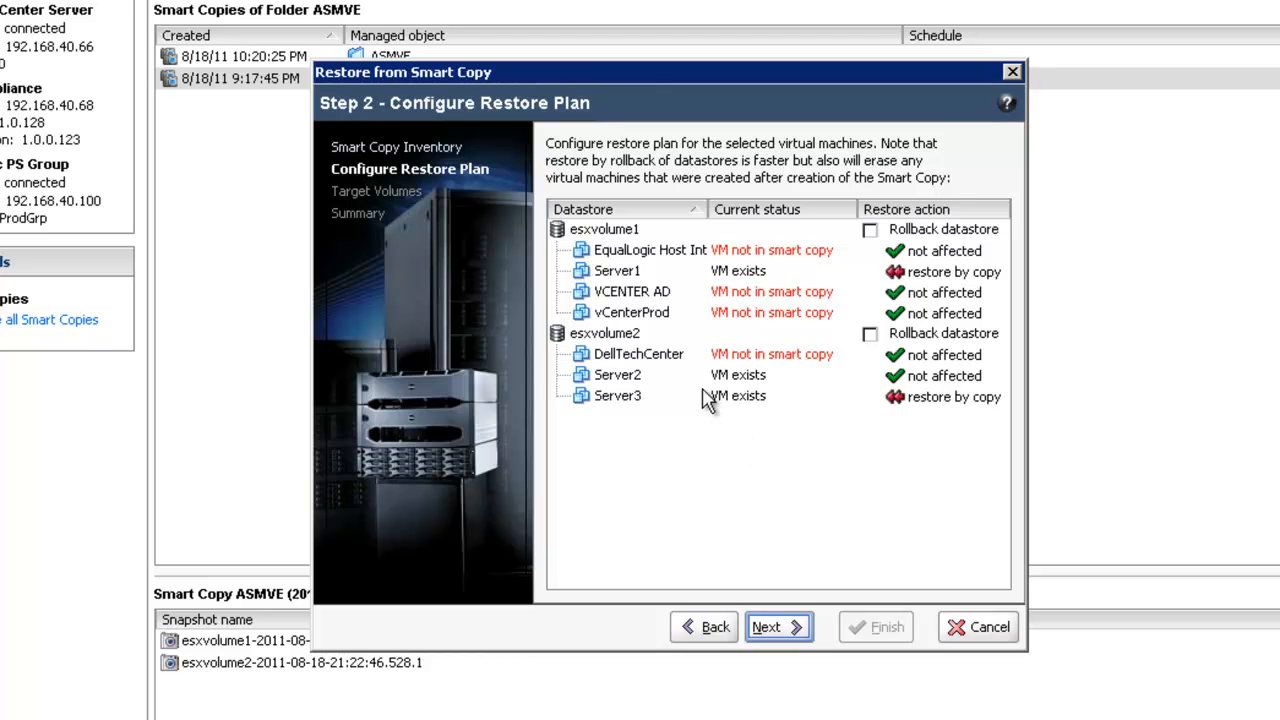
Accept the restore plan without datastore rollback or target volumes, and run the selective restore.
{"action": "mouse_move", "coordinate": [640, 279]}
{"action": "mouse_move", "coordinate": [665, 309]}
{"action": "left_click", "coordinate": [771, 628]}
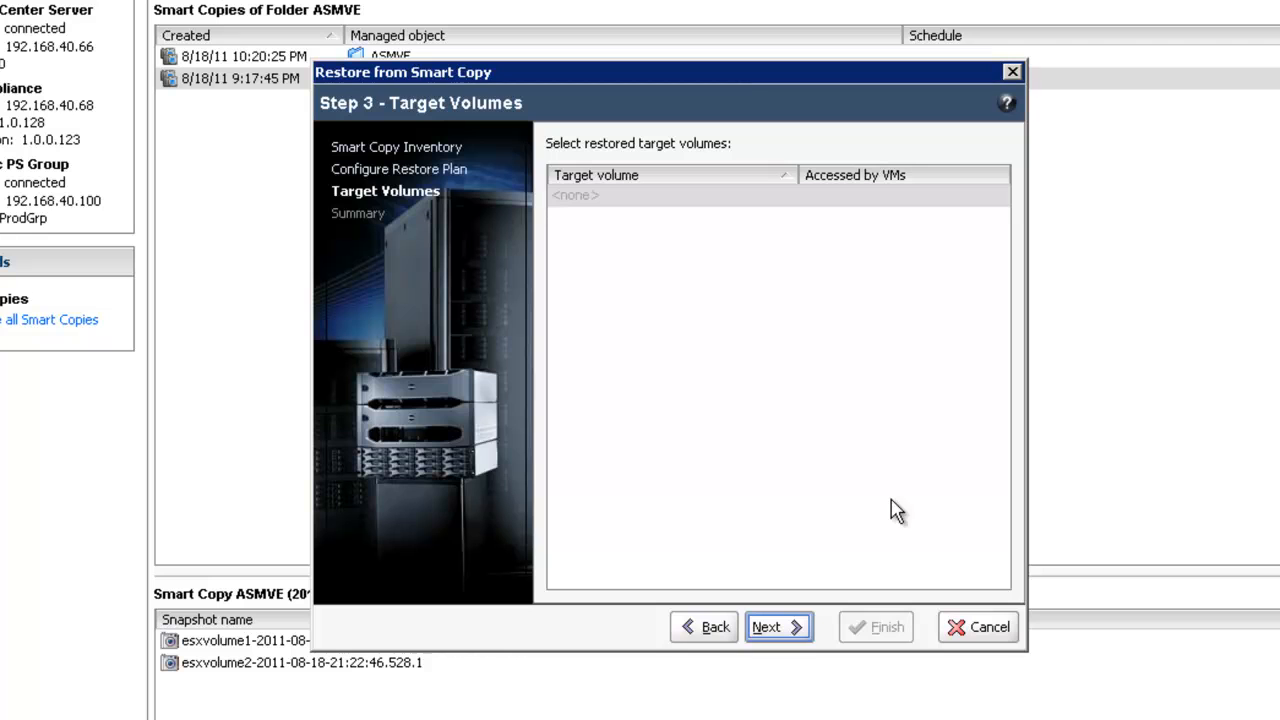
{"action": "left_click", "coordinate": [779, 630]}
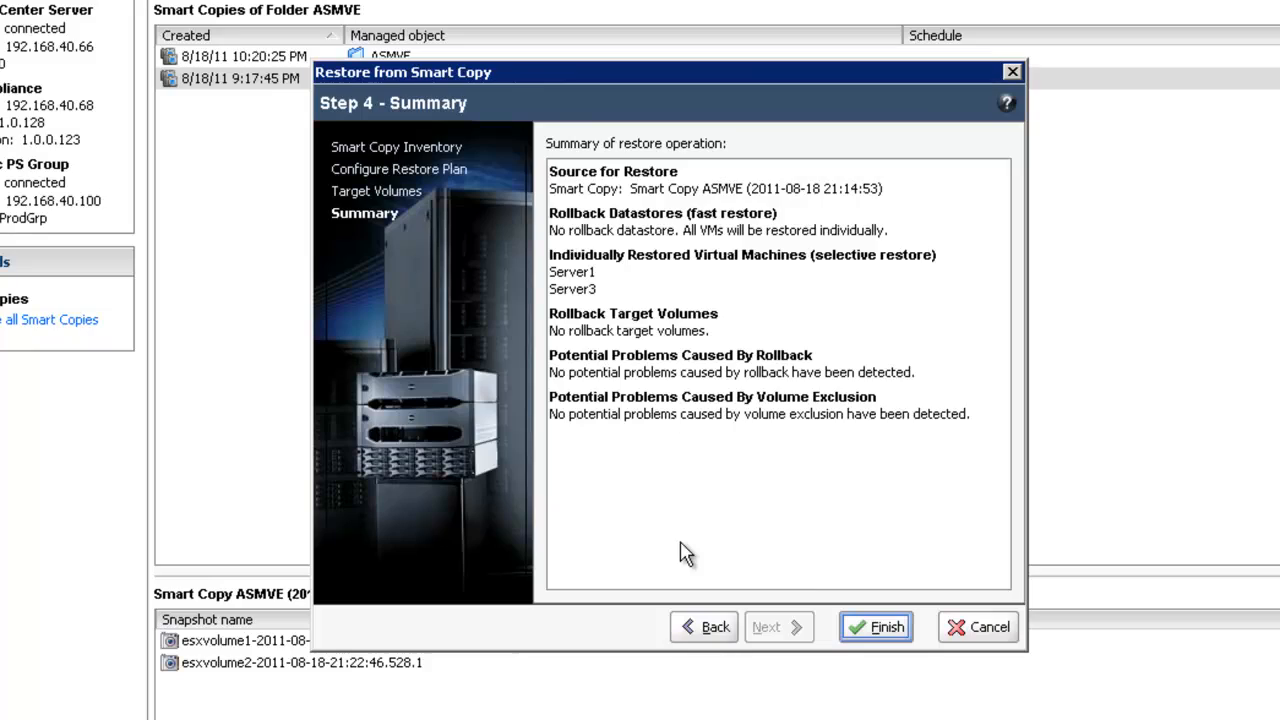
{"action": "left_click", "coordinate": [876, 627]}
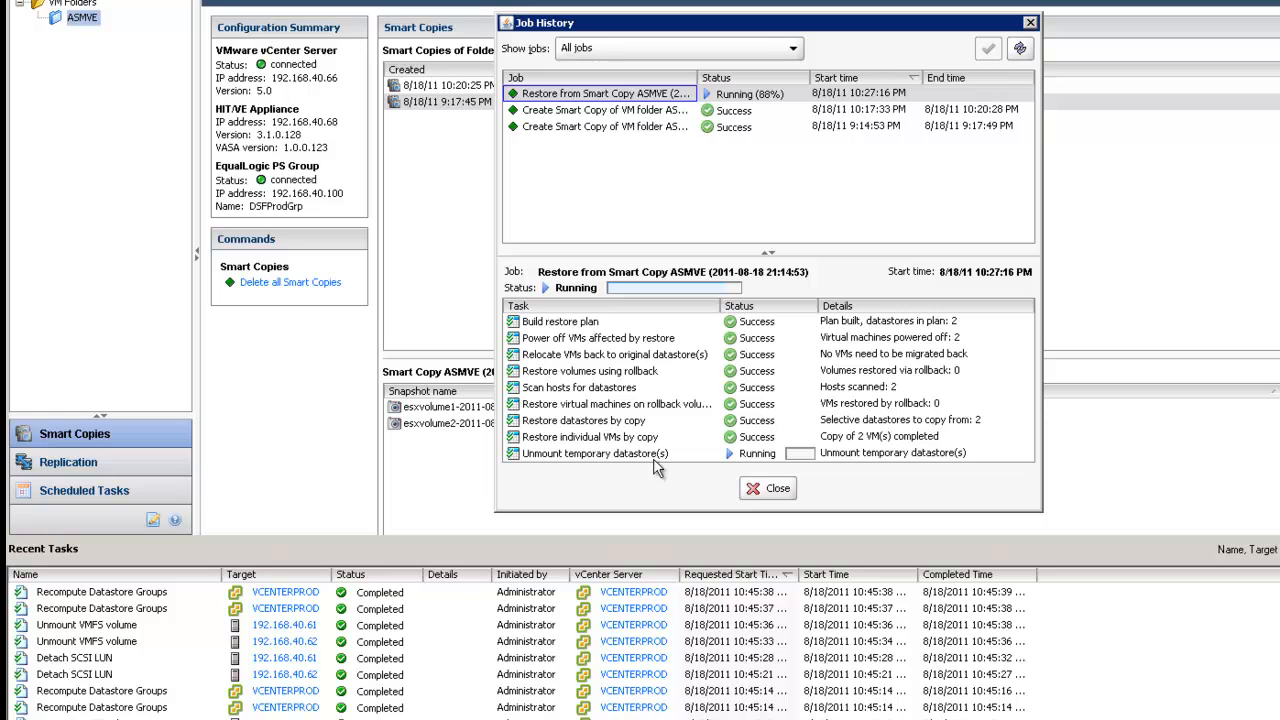
Review the restore job's details through the restored virtual machines and emergency snapshots, and close the job history.
{"action": "mouse_move", "coordinate": [650, 456]}
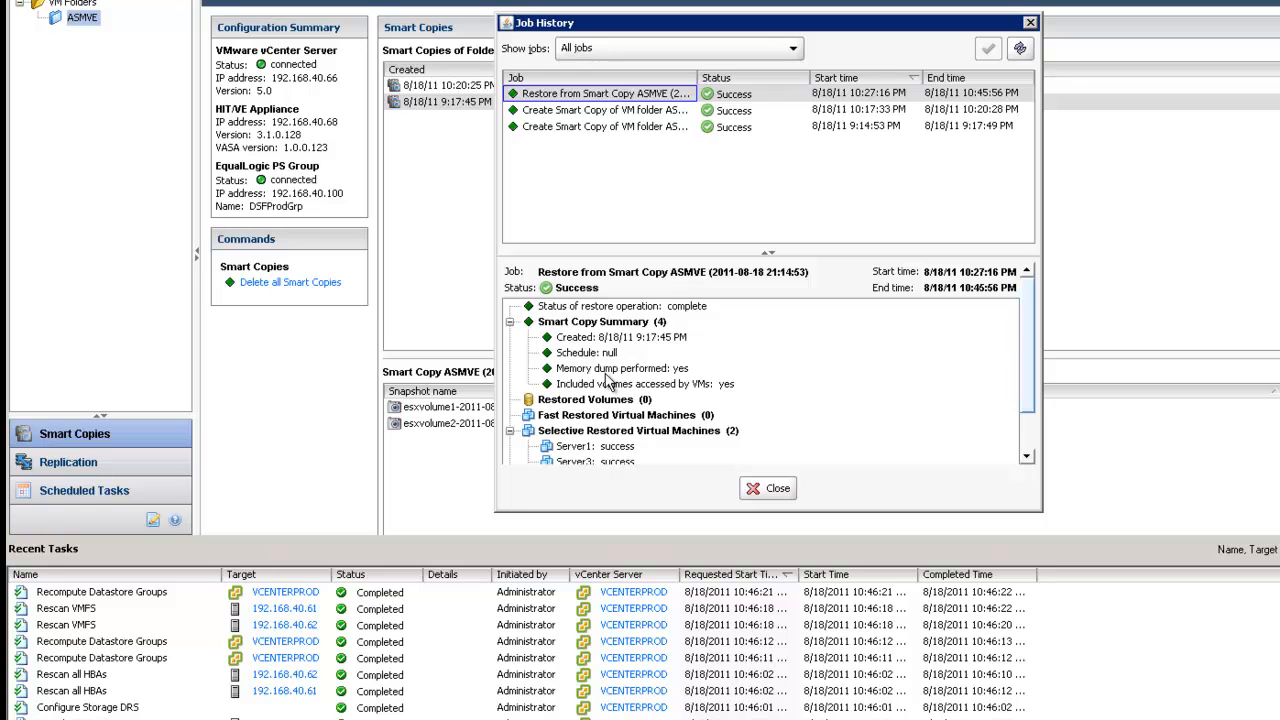
{"action": "left_click_drag", "start_coordinate": [1031, 327], "coordinate": [1037, 406]}
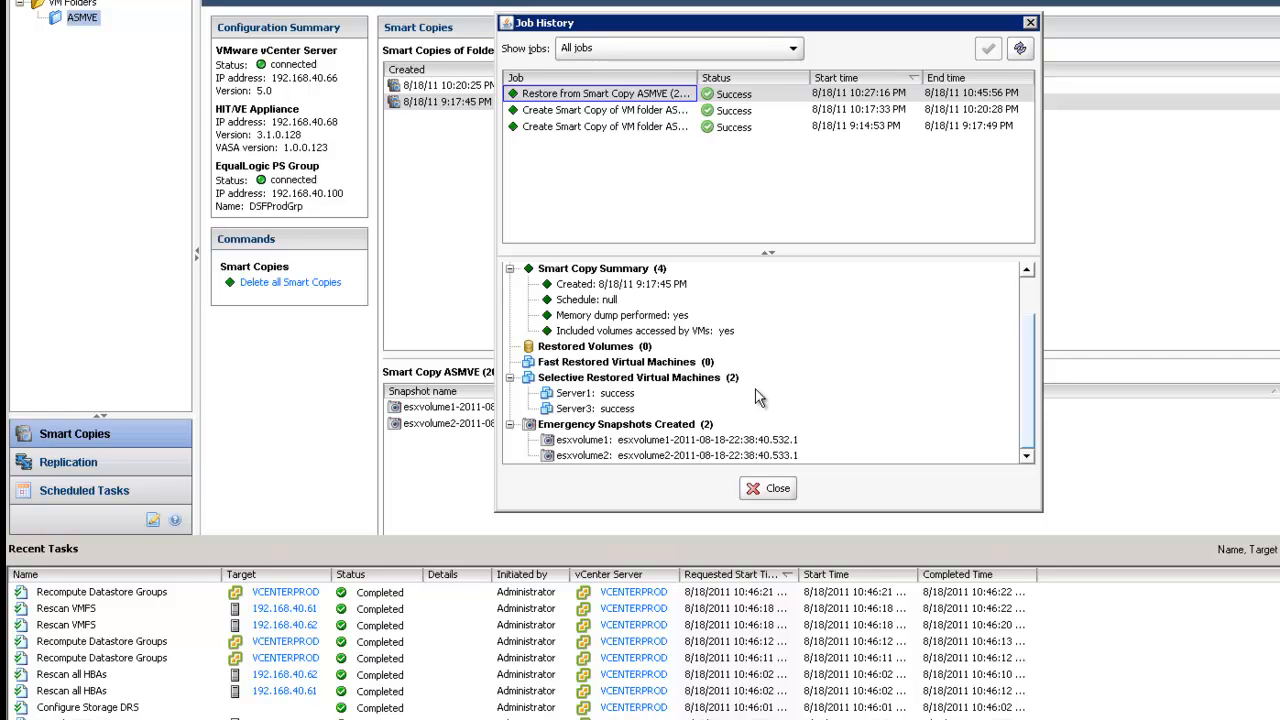
{"action": "left_click", "coordinate": [780, 492]}
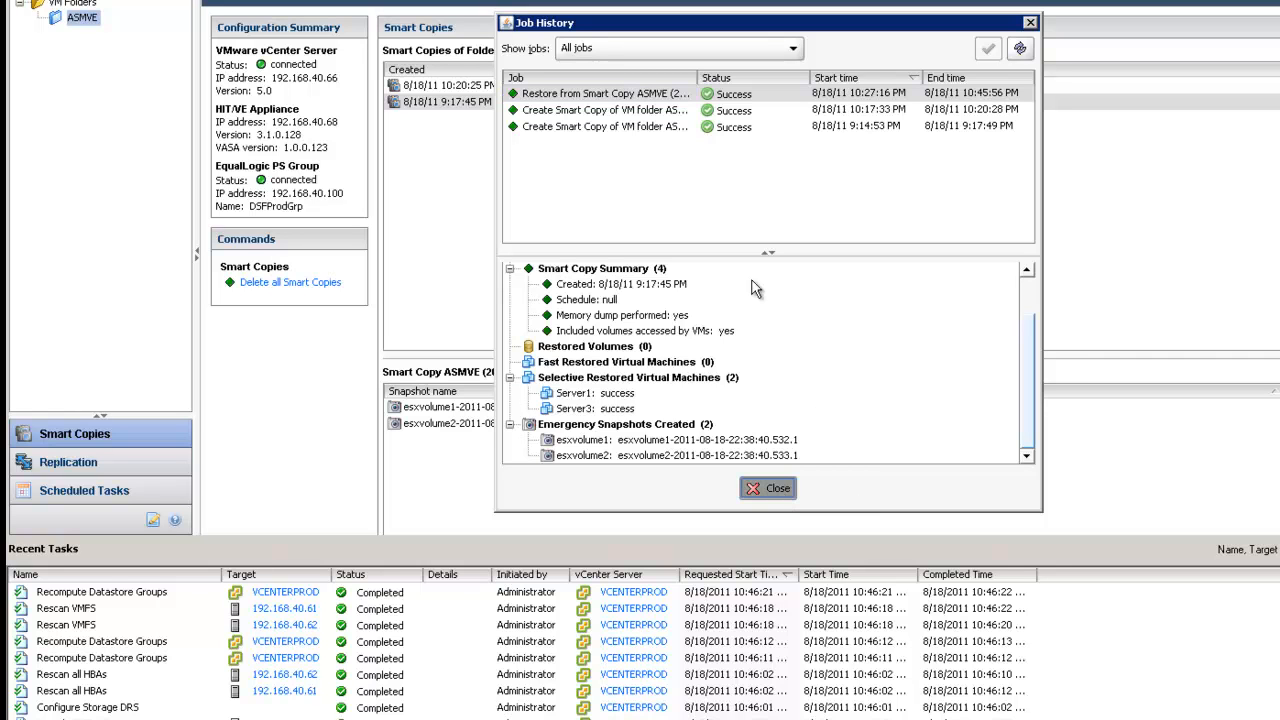